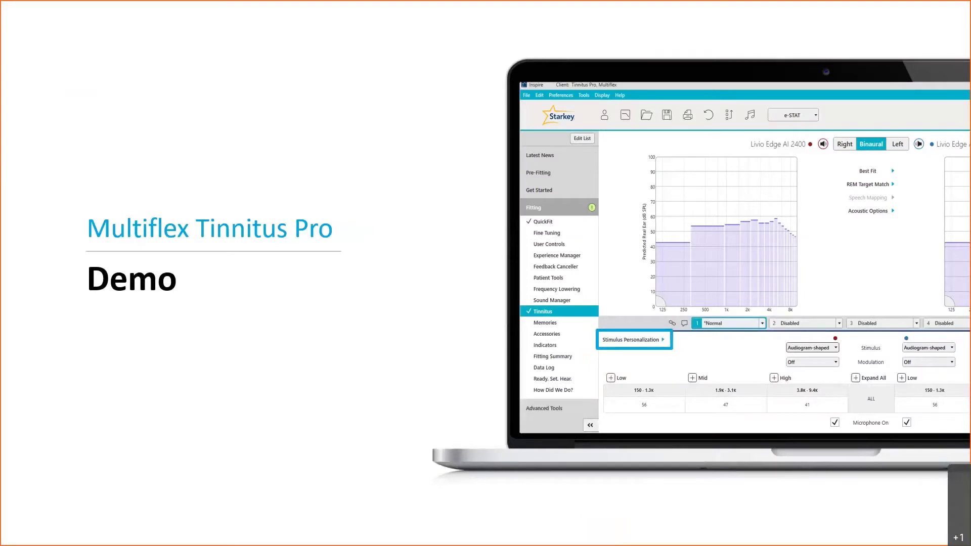
- Leave the slide show, switch to Inspire, and open the Tinnitus settings for memory 3 (Normal)
key("Escape")
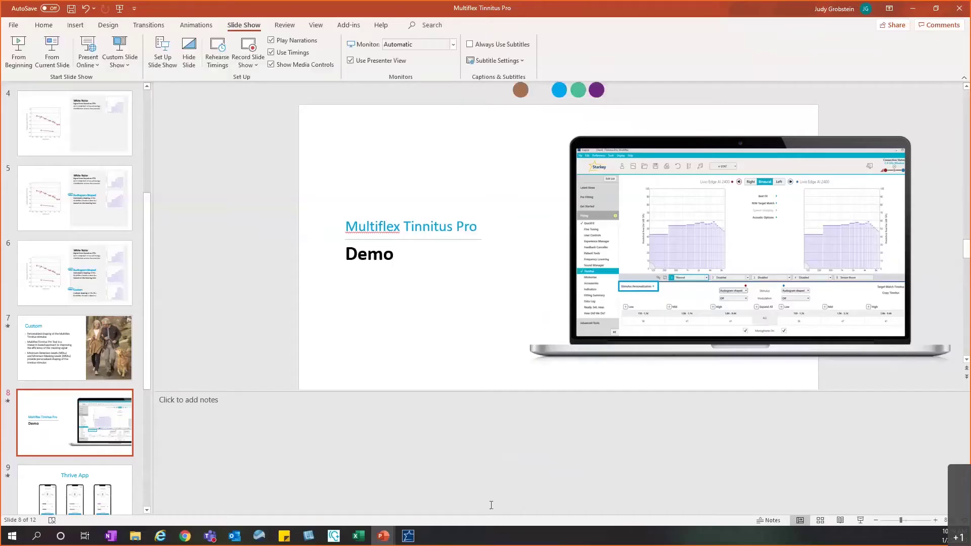
left_click(410, 537)
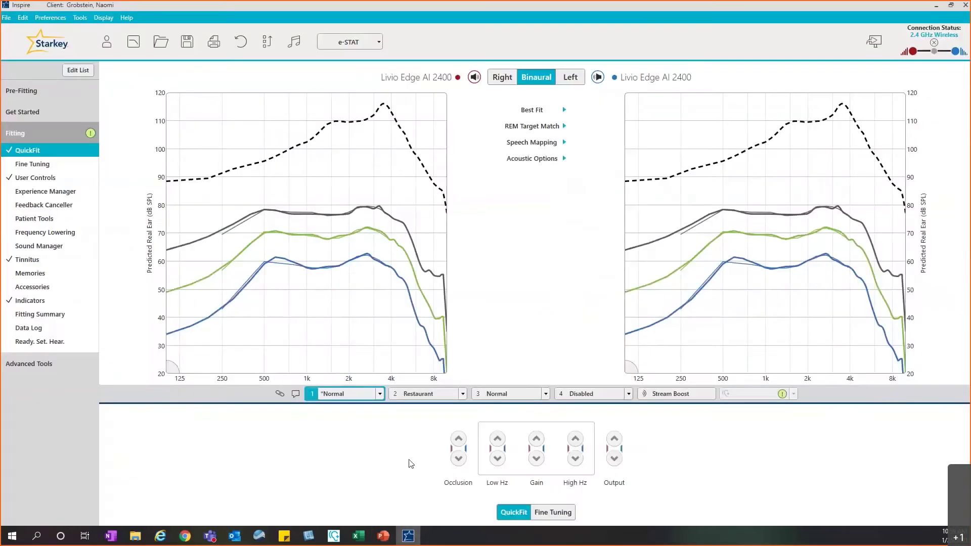
left_click(512, 394)
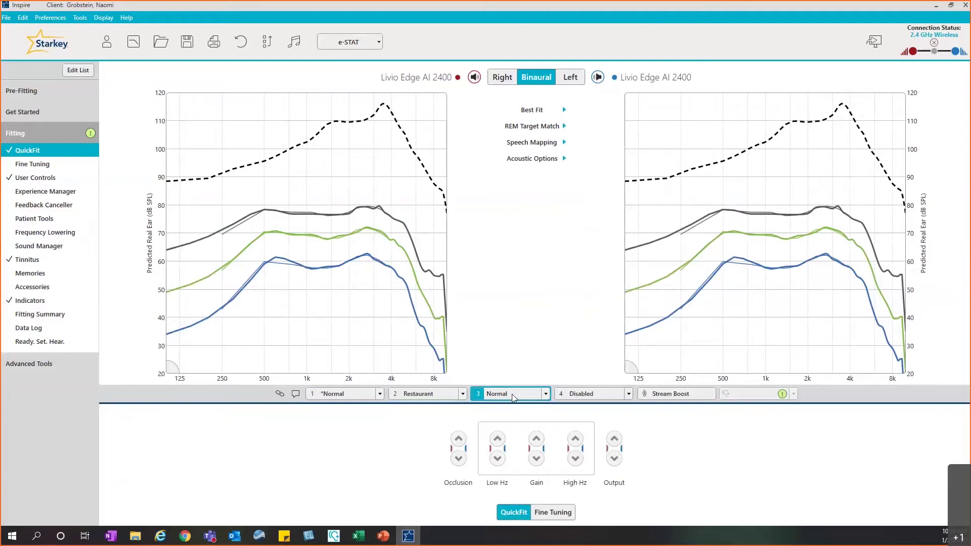
left_click(28, 260)
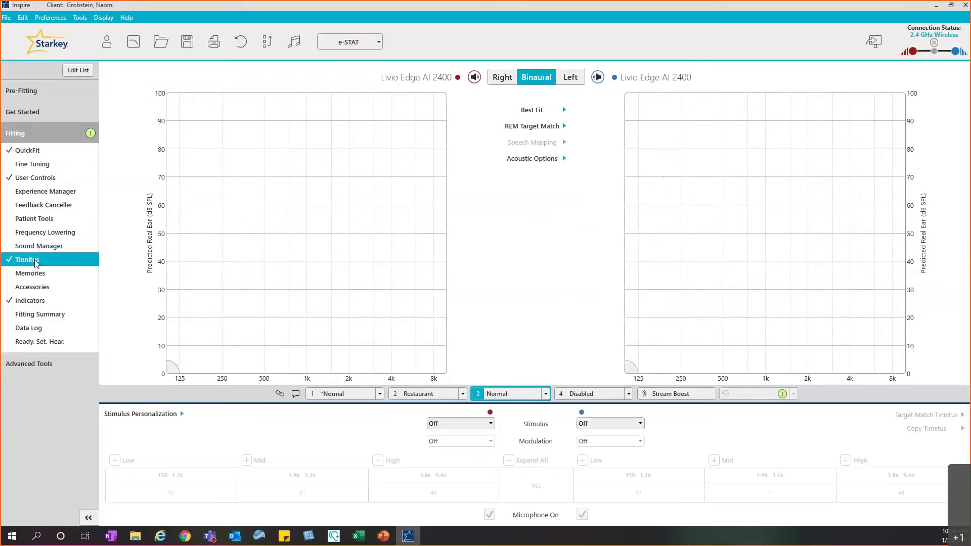
- Try the White Noise stimulus, and set the tinnitus stimulus to Audiogram-shaped for both ears
left_click(490, 425)
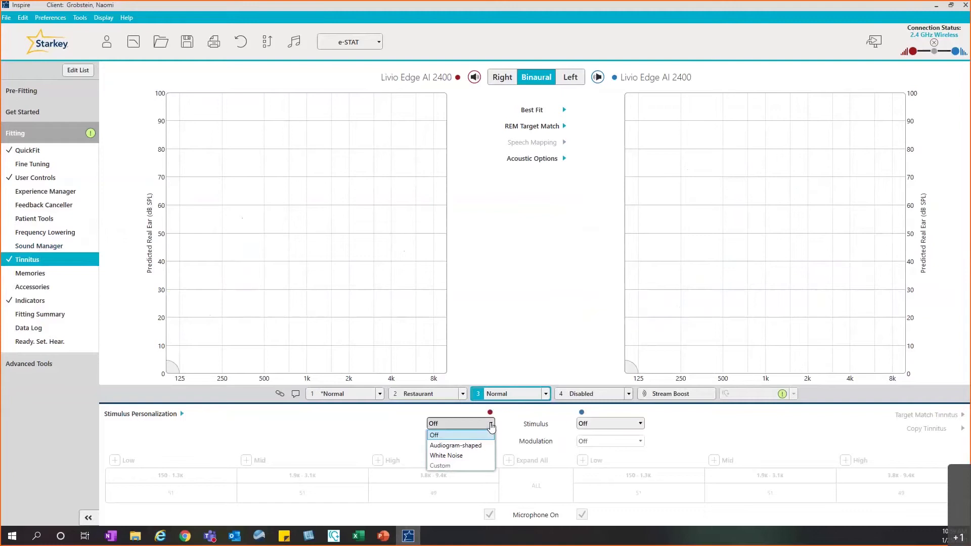
left_click(480, 456)
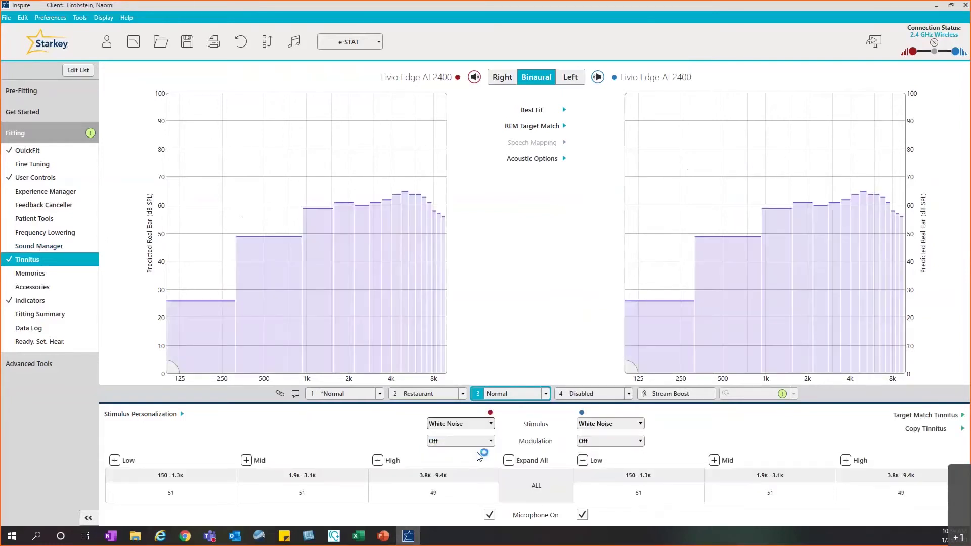
left_click(493, 426)
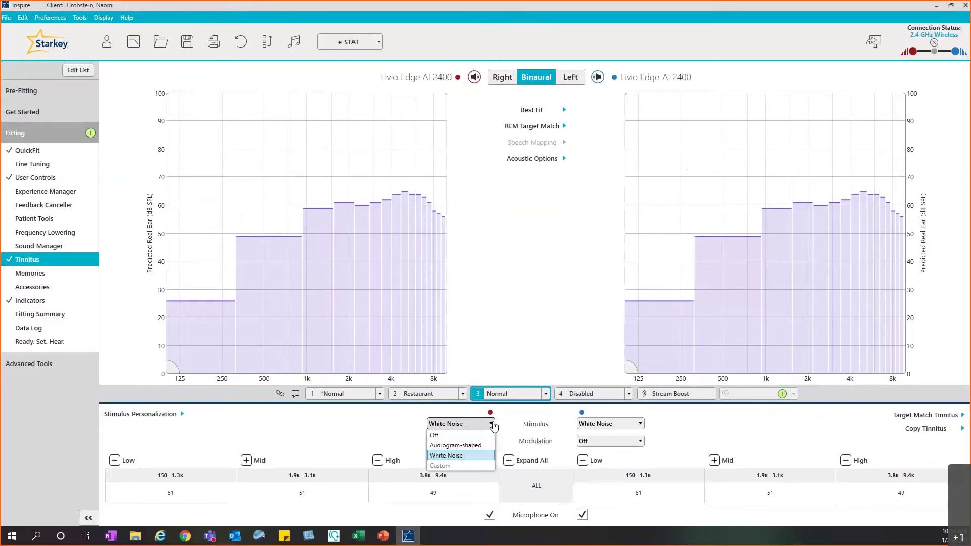
left_click(478, 446)
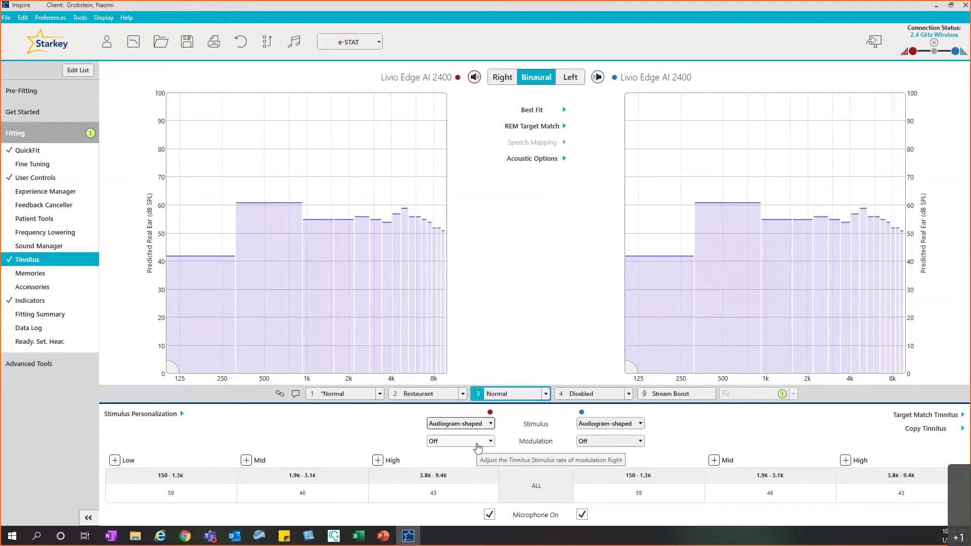
left_click(492, 424)
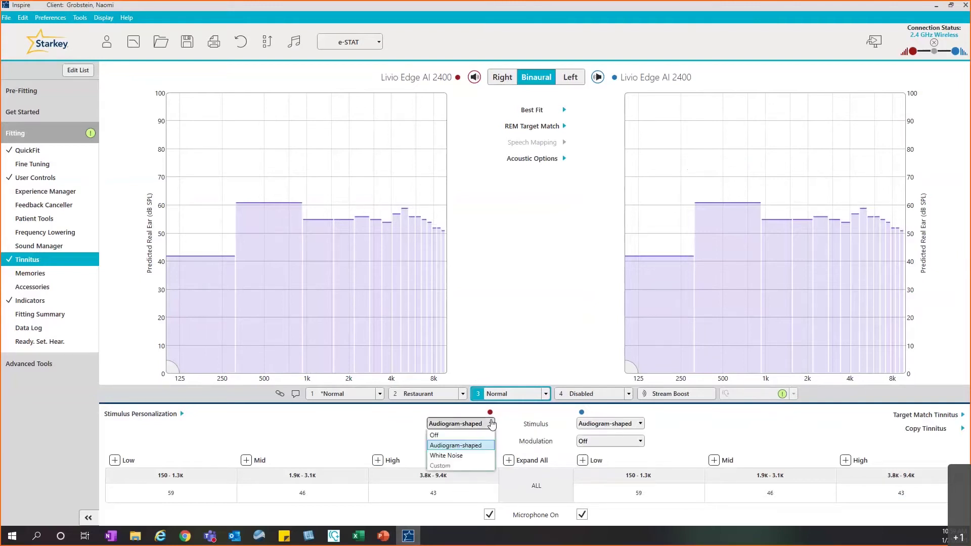
left_click(401, 421)
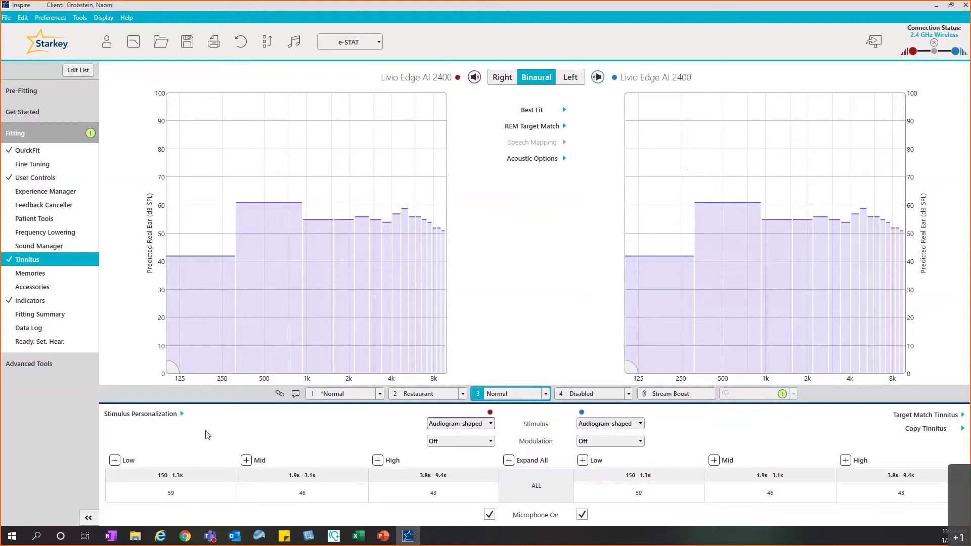
- Start Stimulus Personalization and lower the low-frequency stimulus by two steps in the binaural Minimum Detection Level Test
left_click(167, 416)
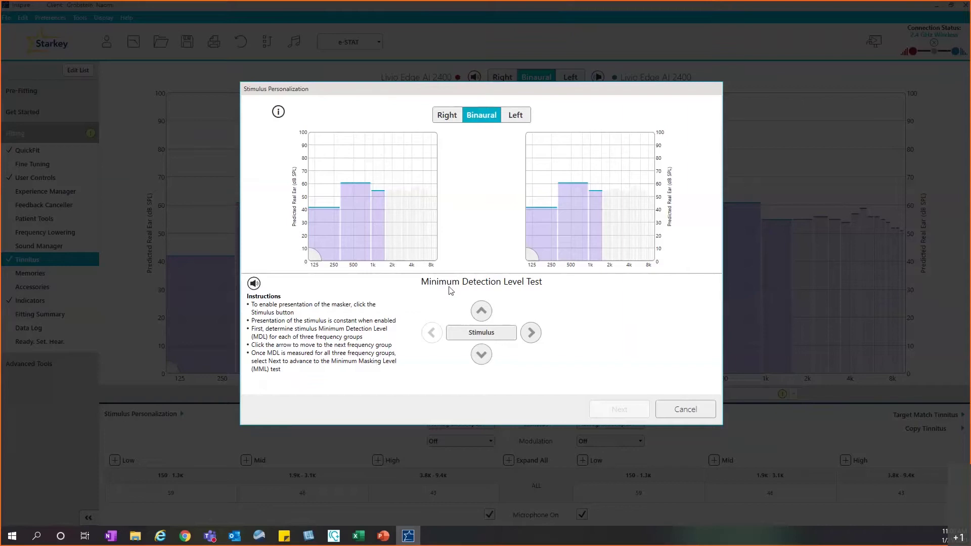
left_click(468, 338)
left_click(483, 334)
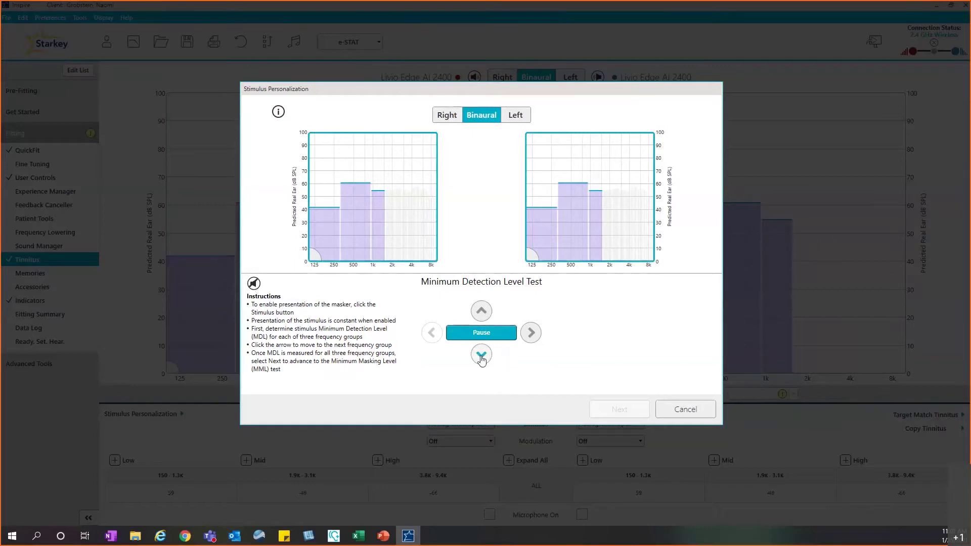
left_click(481, 355)
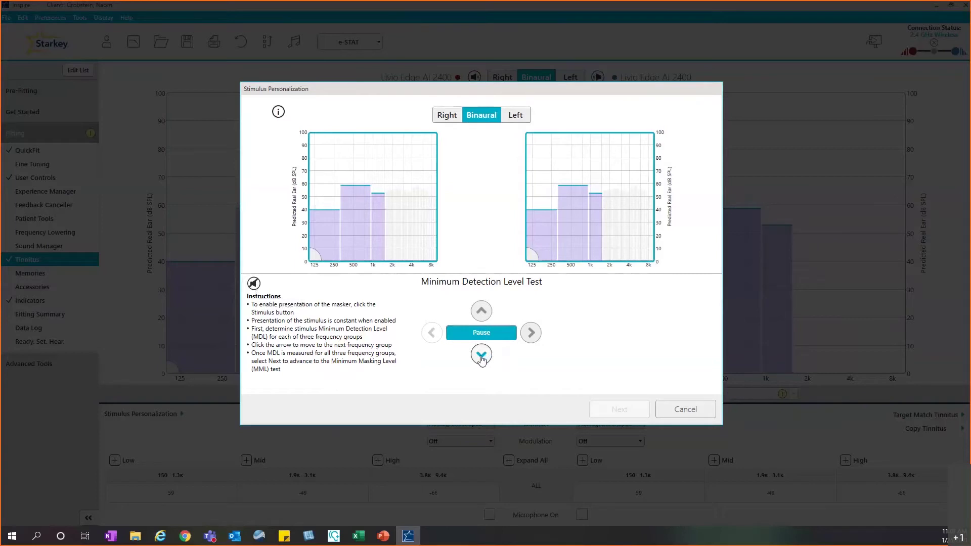
left_click(482, 356)
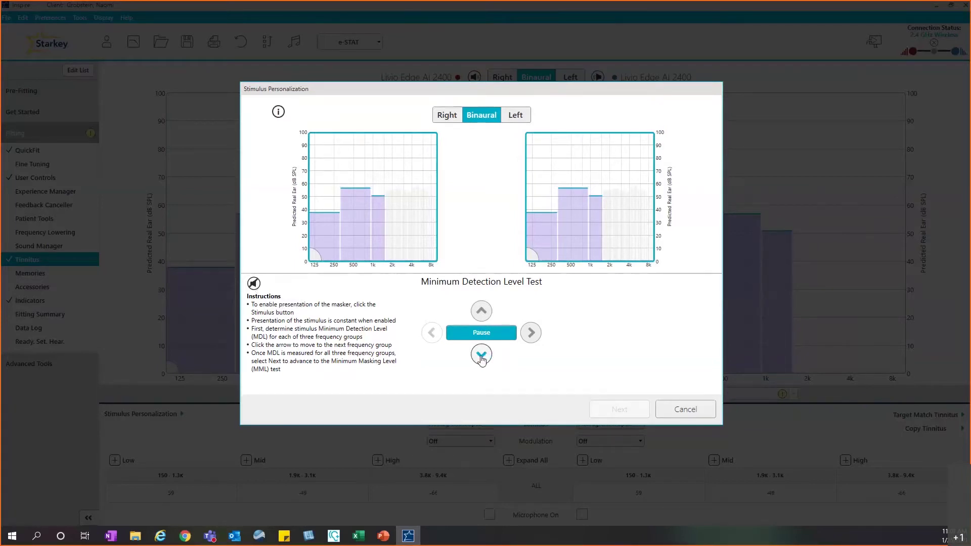
- Present the mid-frequency stimulus and lower its level by two steps in the Minimum Detection Level Test
left_click(532, 333)
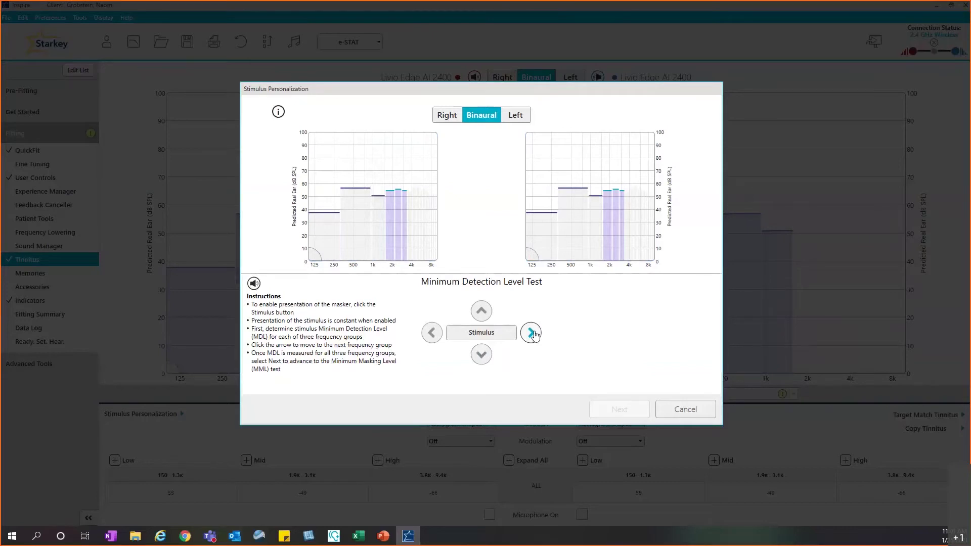
left_click(493, 335)
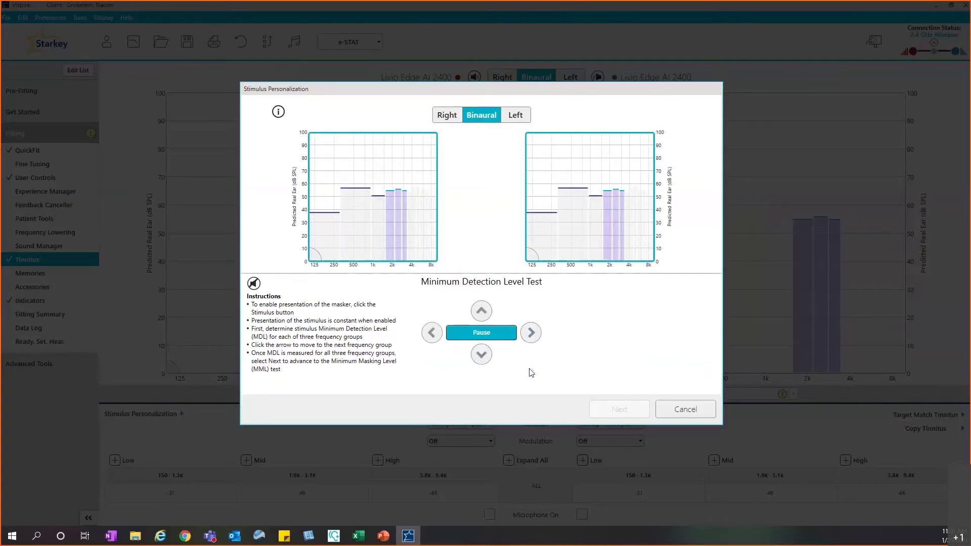
left_click(479, 355)
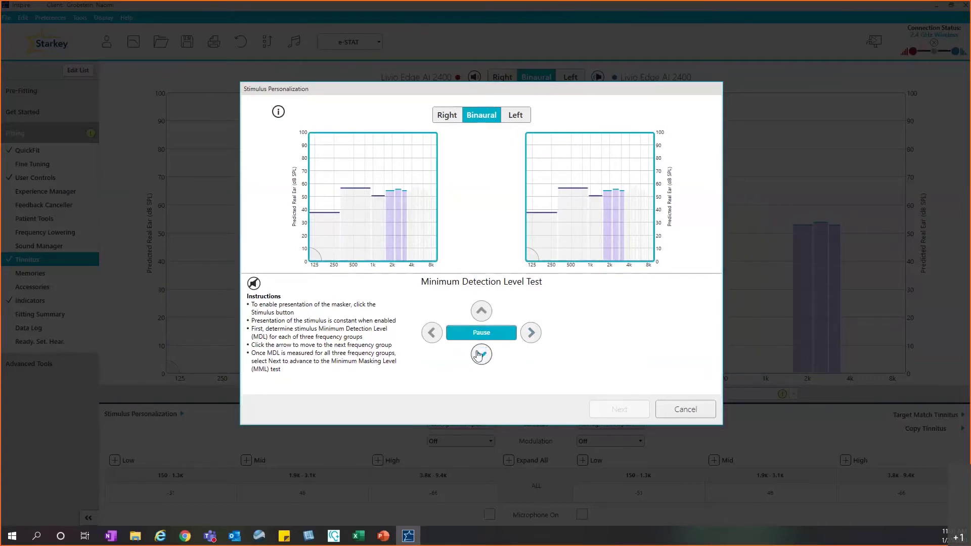
- Lower the high-frequency stimulus by two steps and advance to the Minimum Masking Level Test
left_click(535, 336)
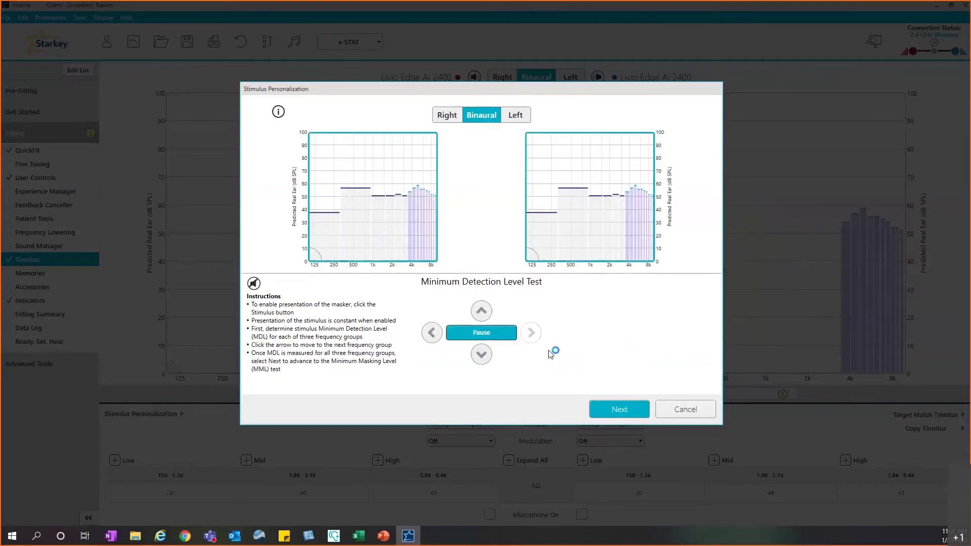
left_click(481, 355)
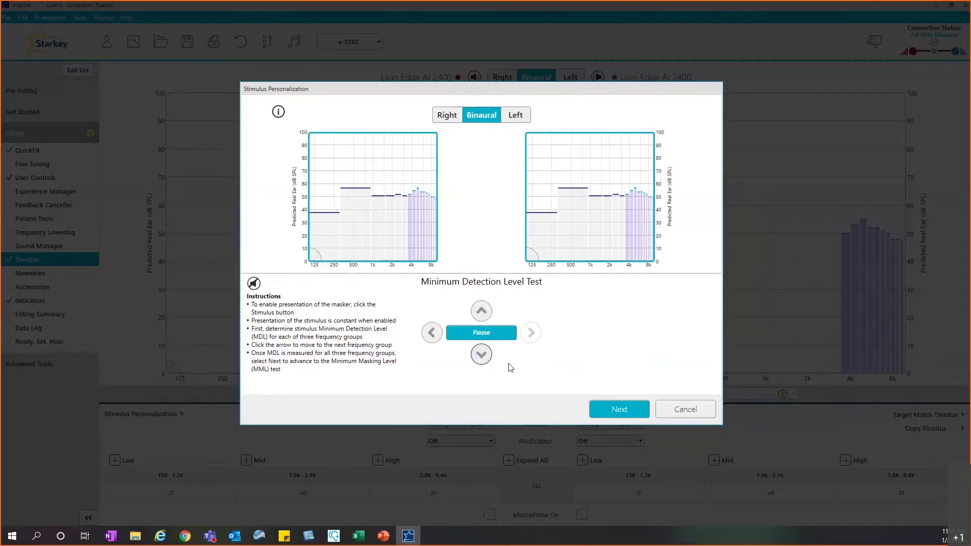
left_click(620, 410)
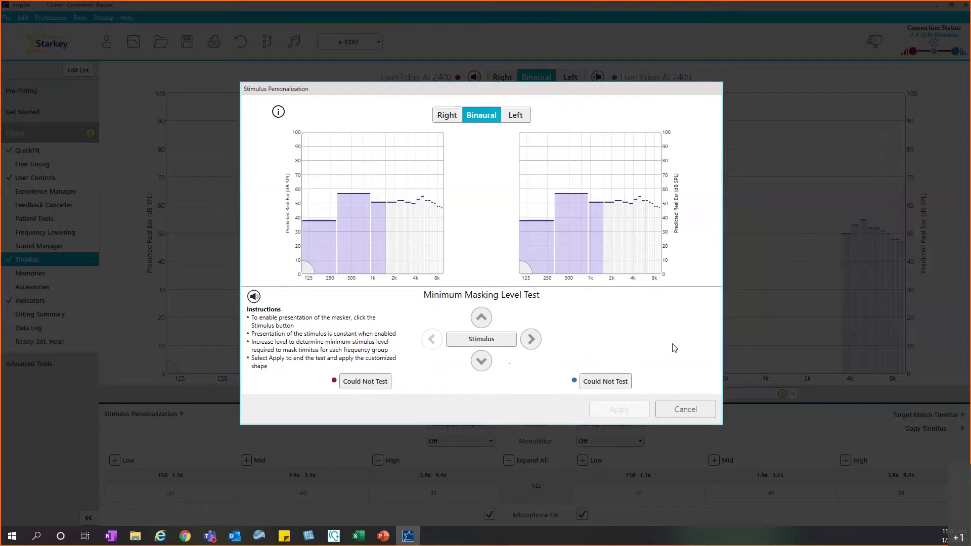
- Present the low-frequency stimulus and raise its level by two steps in the Minimum Masking Level Test
left_click(499, 342)
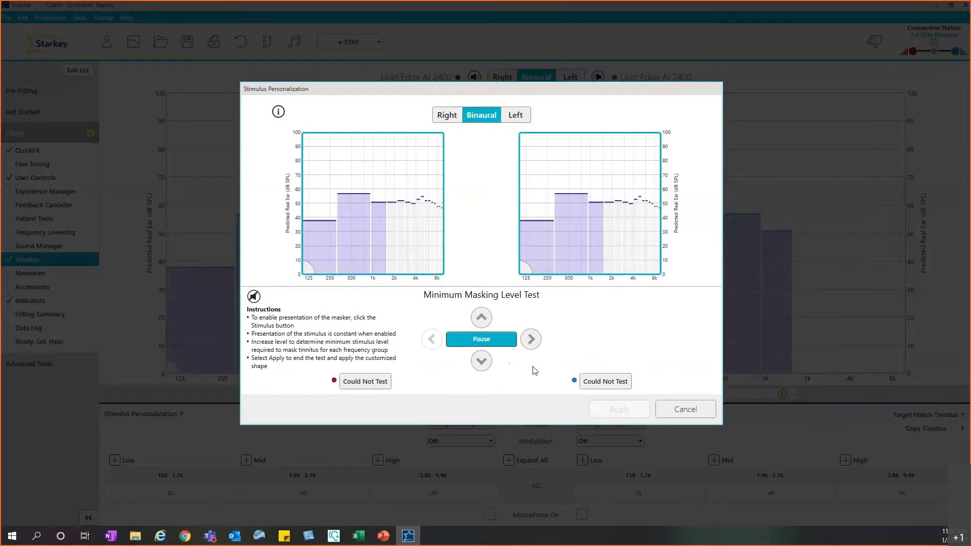
left_click(482, 317)
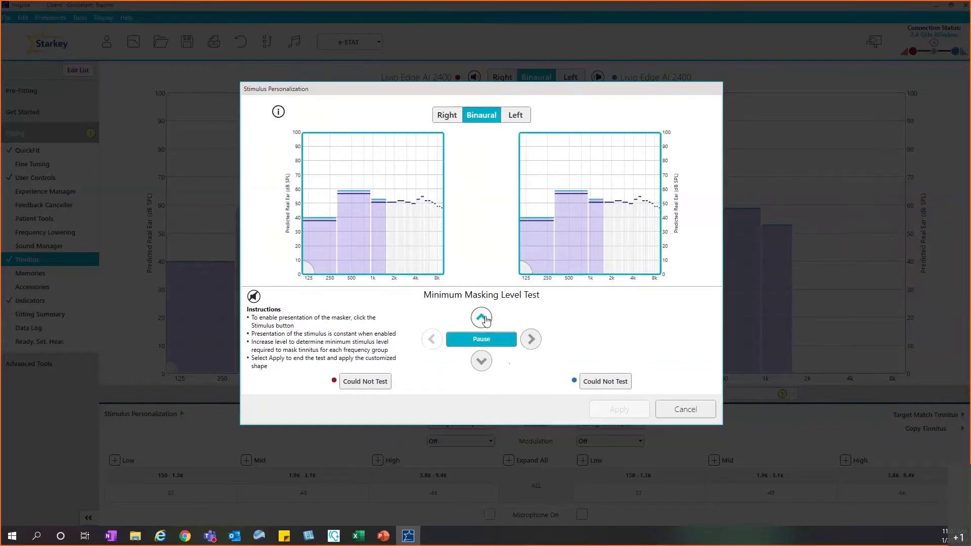
left_click(483, 318)
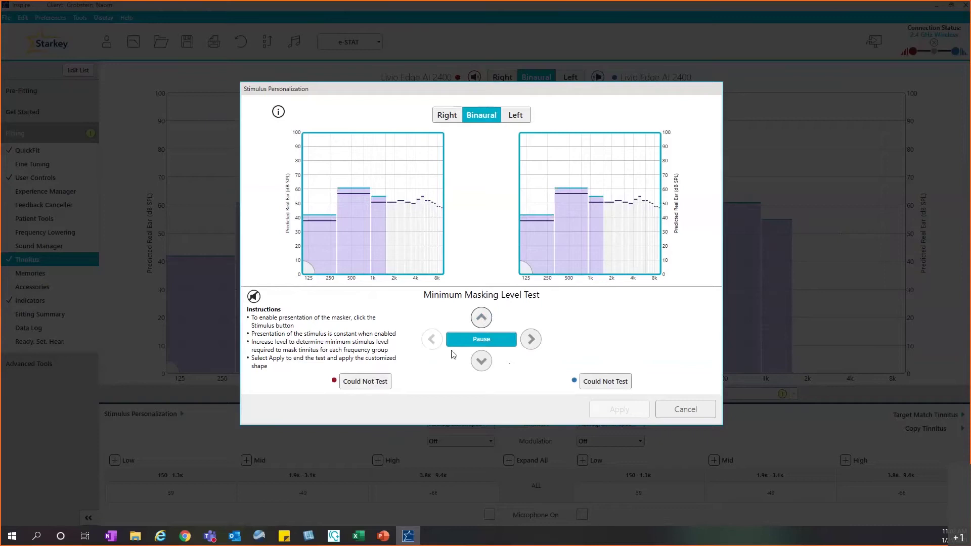
- Present the mid-frequency stimulus and raise its level by two steps in the Minimum Masking Level Test
left_click(531, 342)
left_click(504, 343)
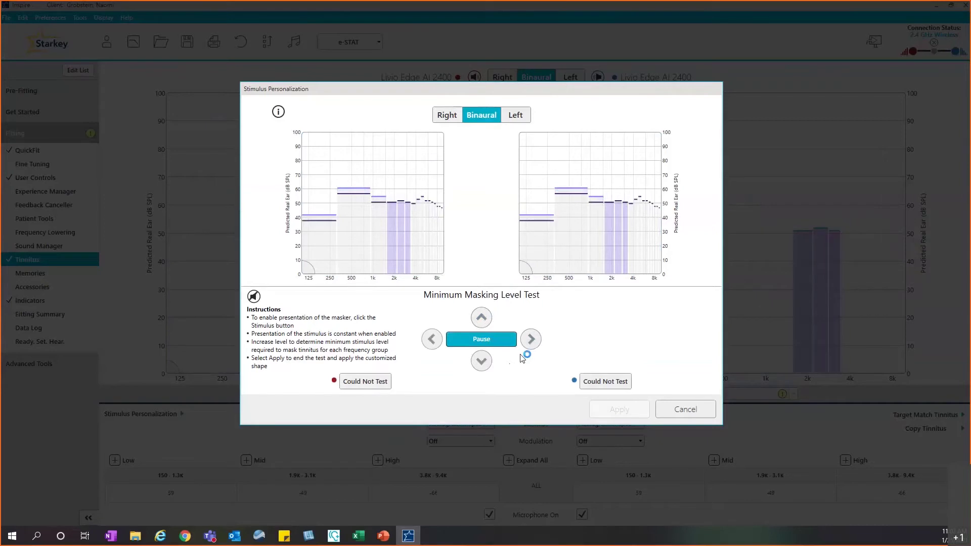
left_click(481, 319)
left_click(480, 320)
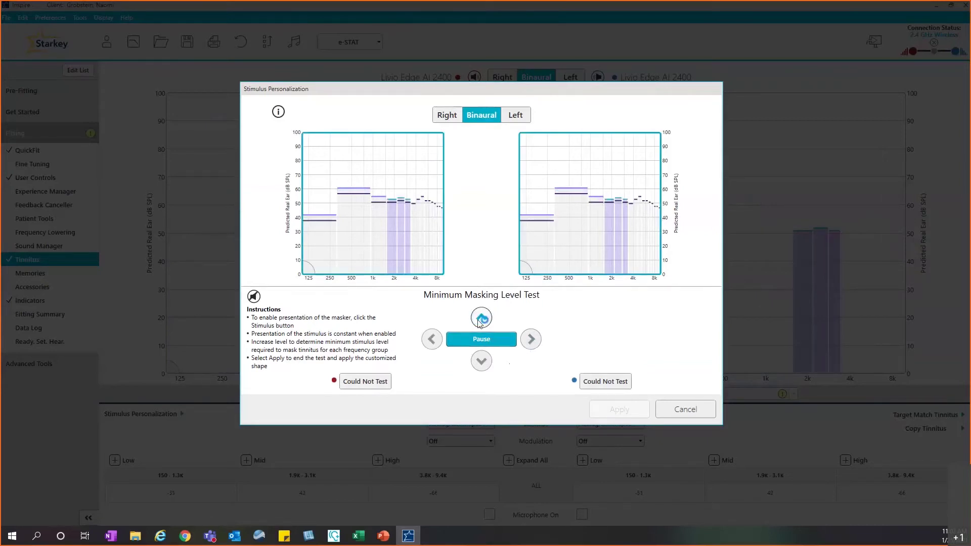
- Raise the high-frequency masking stimulus by two steps and apply the customized stimulus shape
left_click(532, 340)
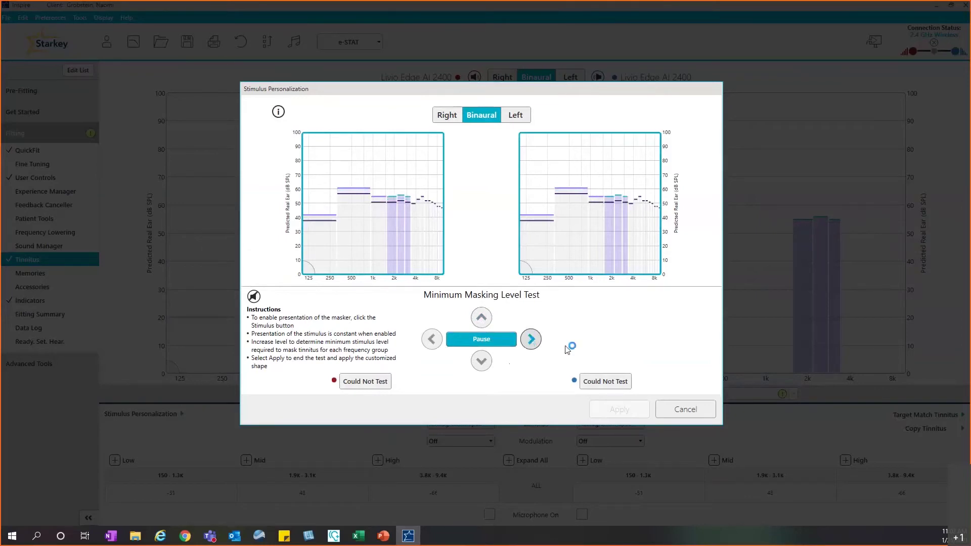
left_click(503, 340)
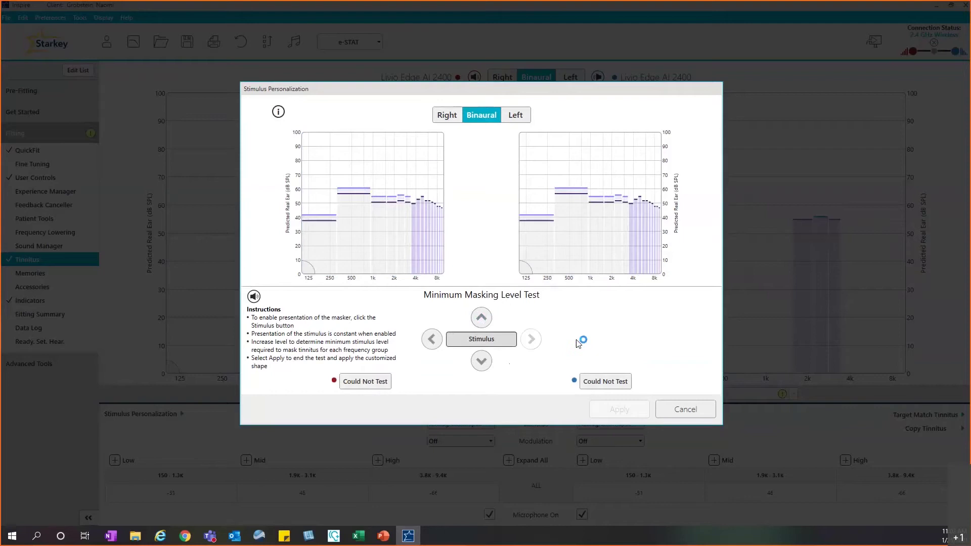
left_click(478, 320)
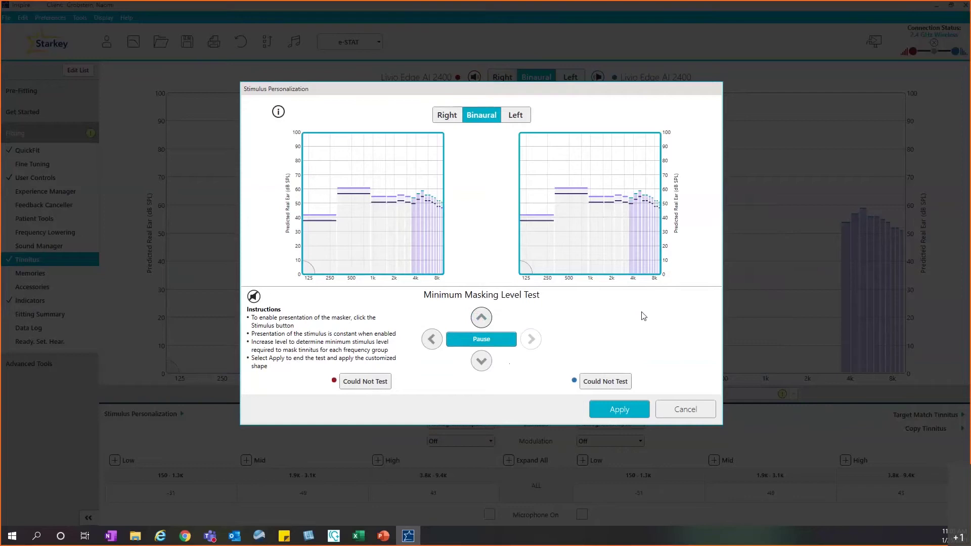
left_click(618, 409)
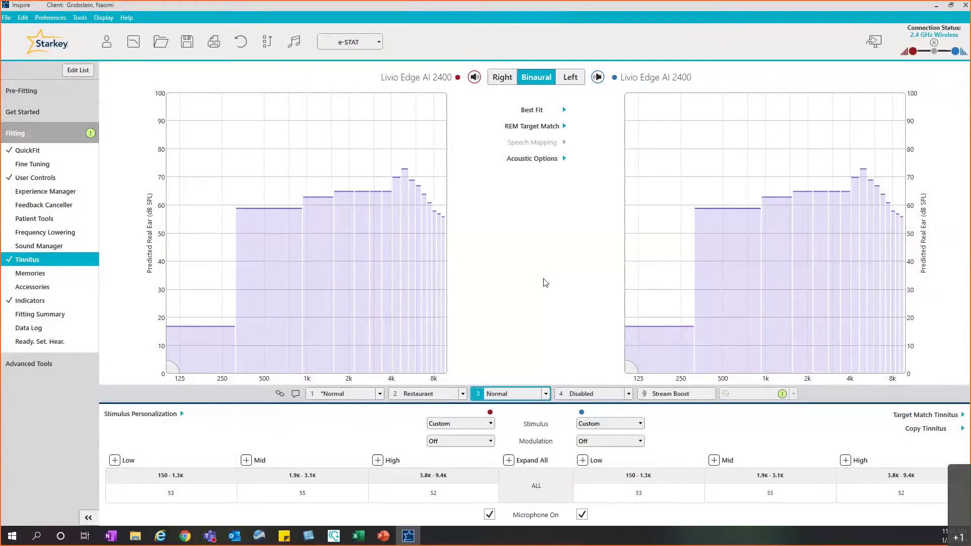
- Review the available stimulus types and select all frequency bands for both ears
left_click(491, 427)
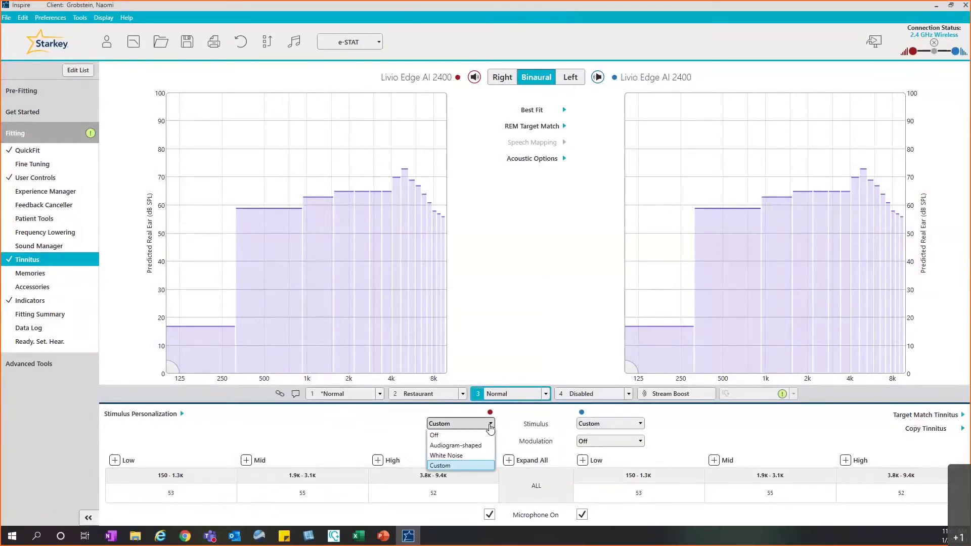
left_click(396, 430)
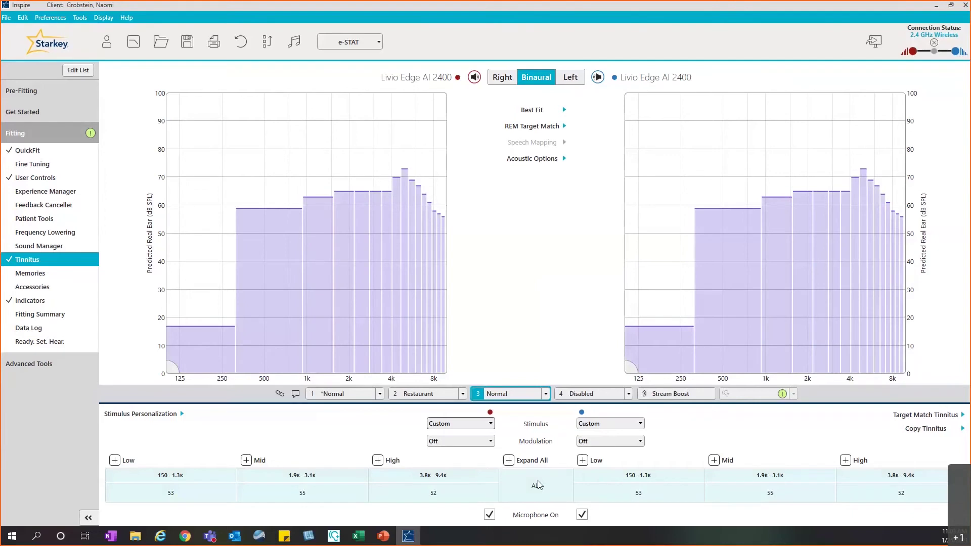
left_click(322, 487)
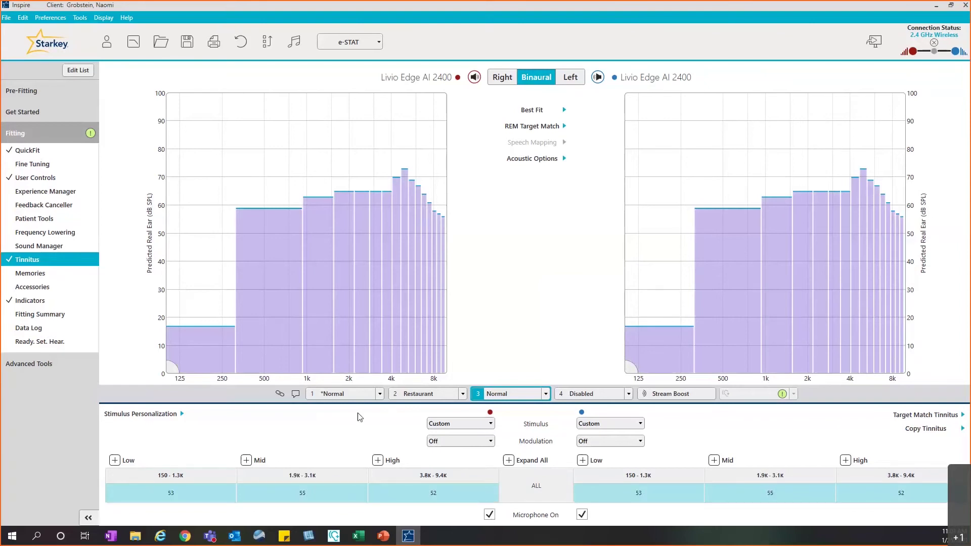
mouse_move(315, 493)
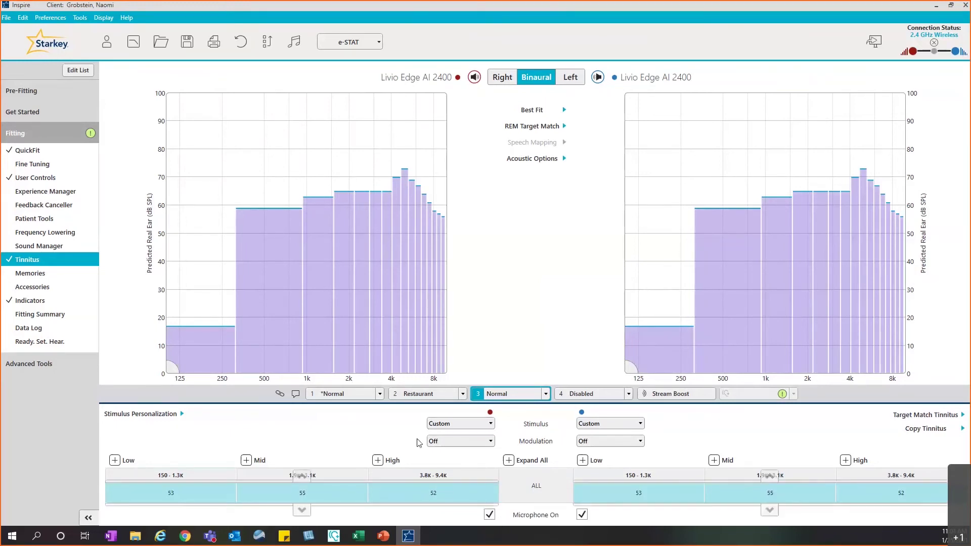
mouse_move(878, 507)
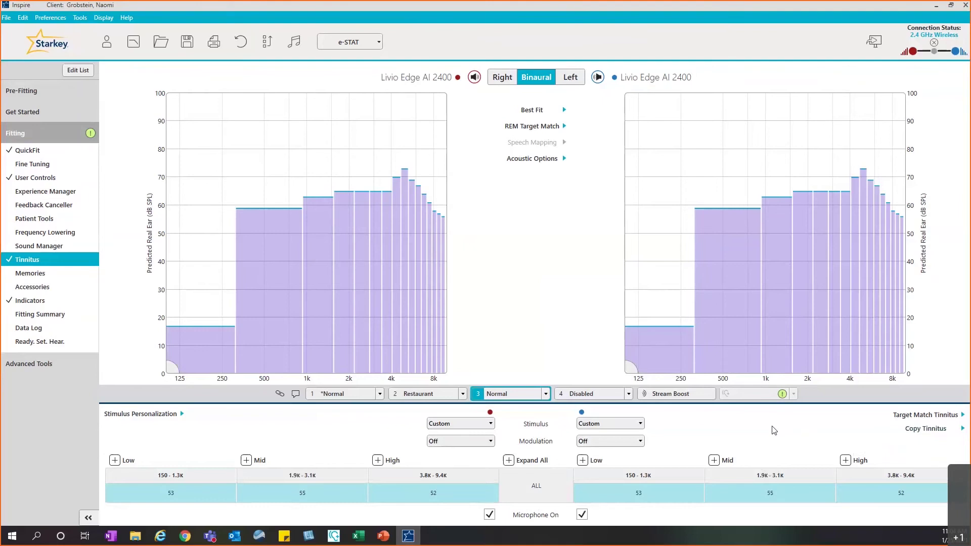
- Review the right ear's modulation options for the tinnitus stimulus, leaving modulation off, and view the User Controls settings
left_click(491, 442)
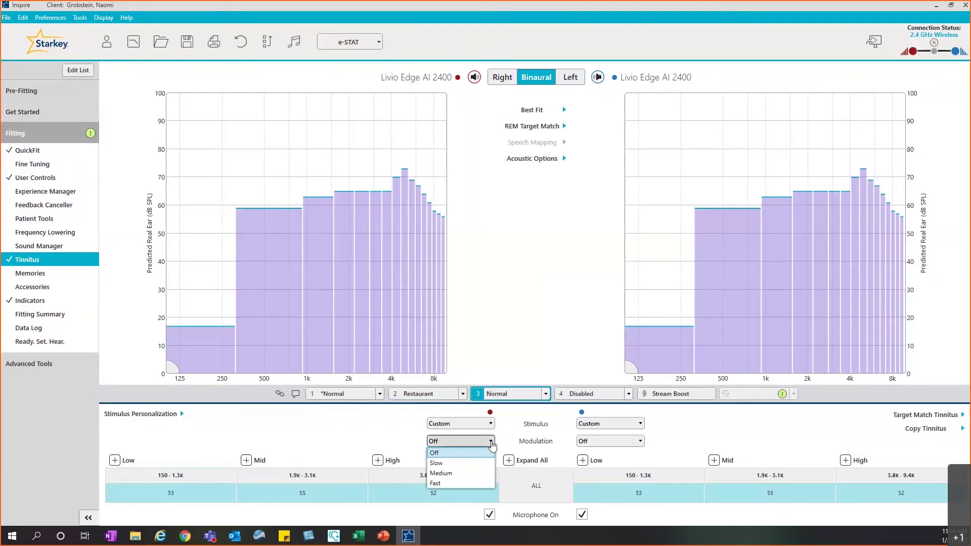
left_click(506, 437)
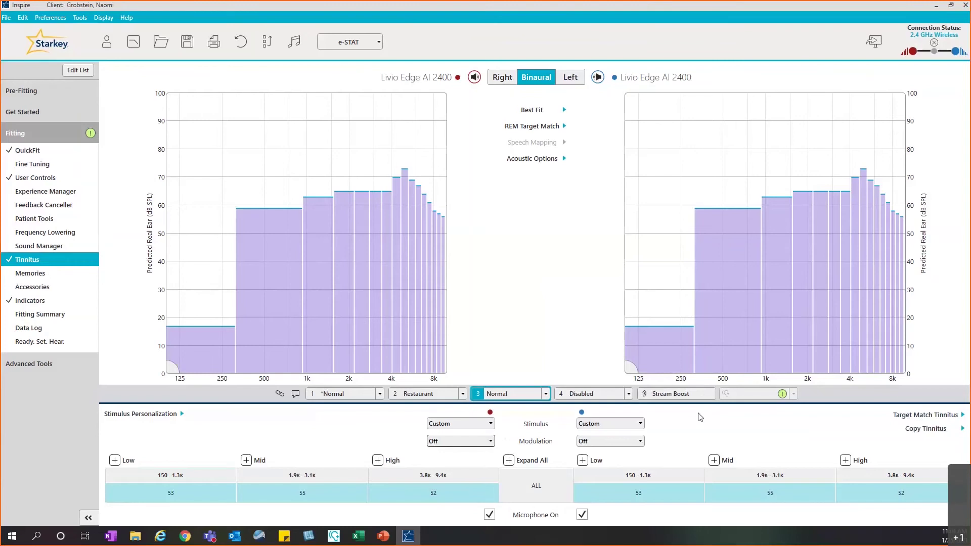
left_click(37, 178)
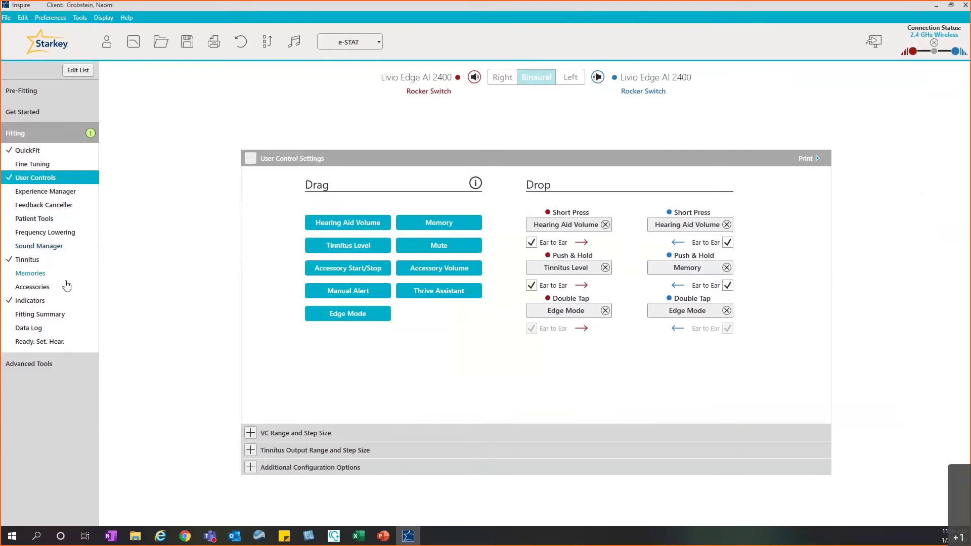
- Set the memory 3 indicator stimulus to "Tinnitus" in the Memory / Home indicators
left_click(43, 300)
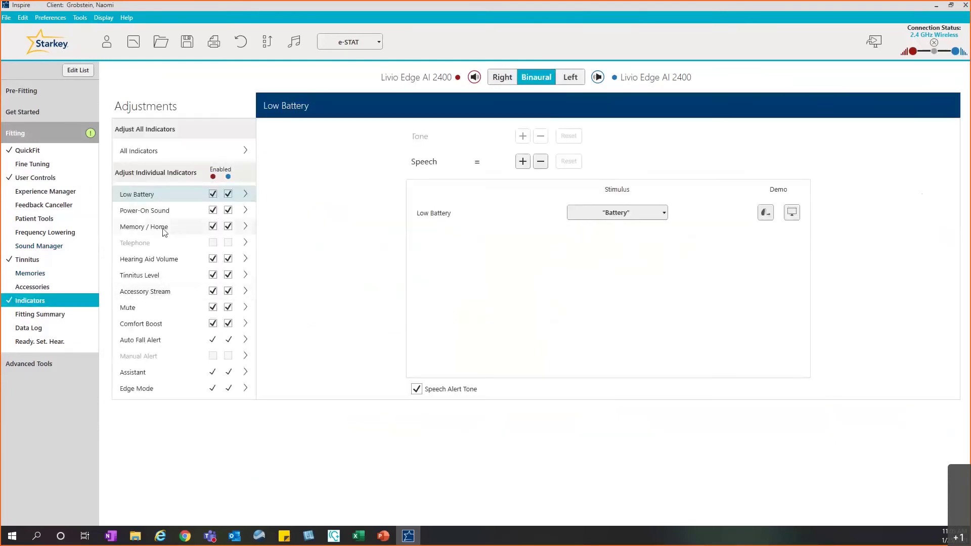
left_click(167, 232)
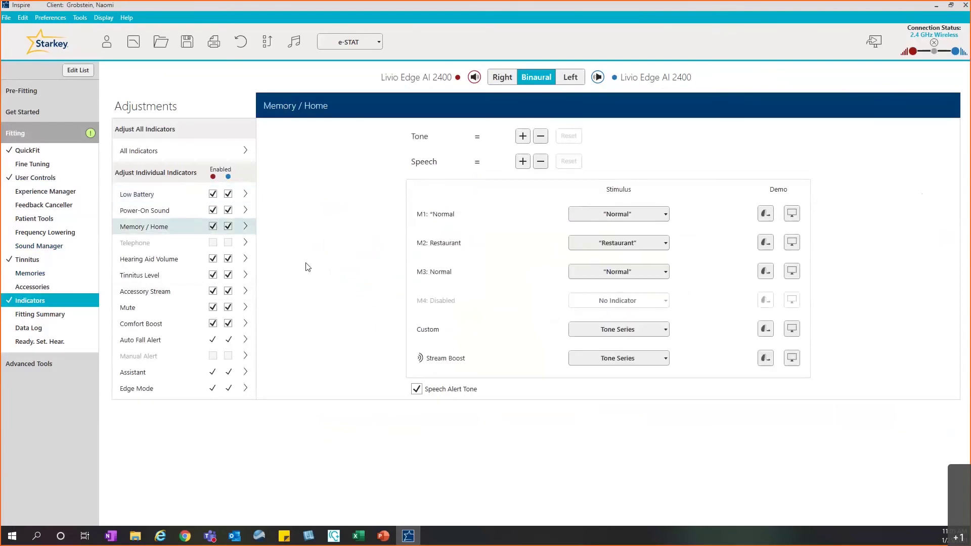
left_click(665, 273)
scroll(646, 228, "down", 3)
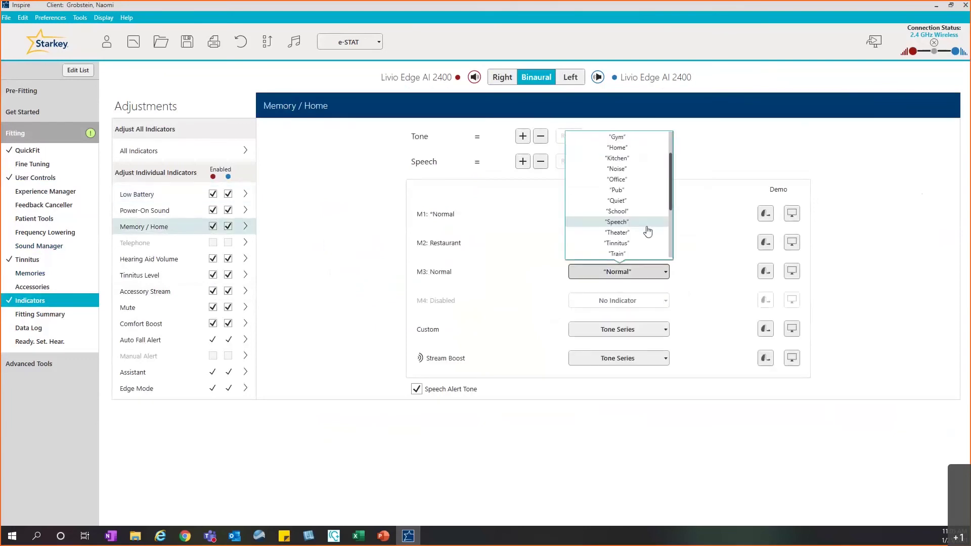
scroll(639, 159, "down", 3)
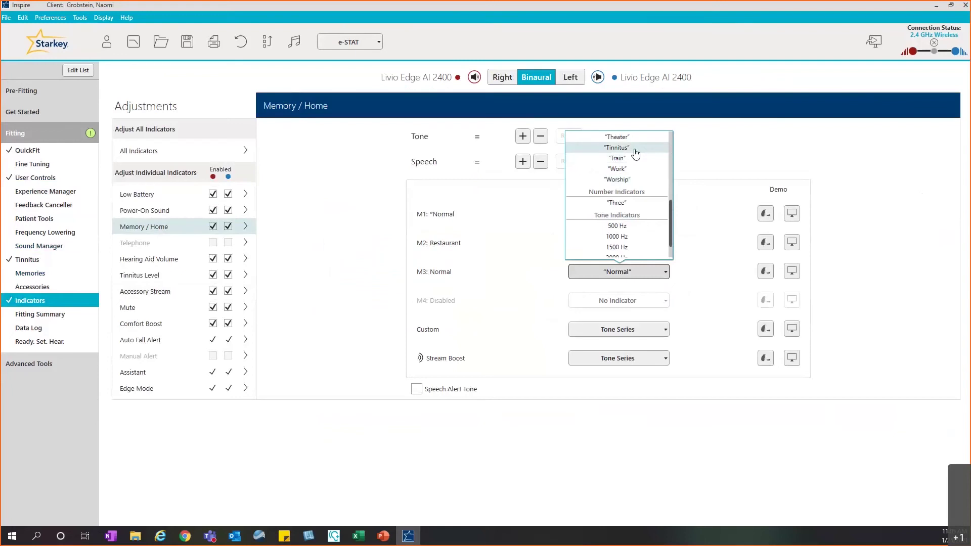
left_click(639, 150)
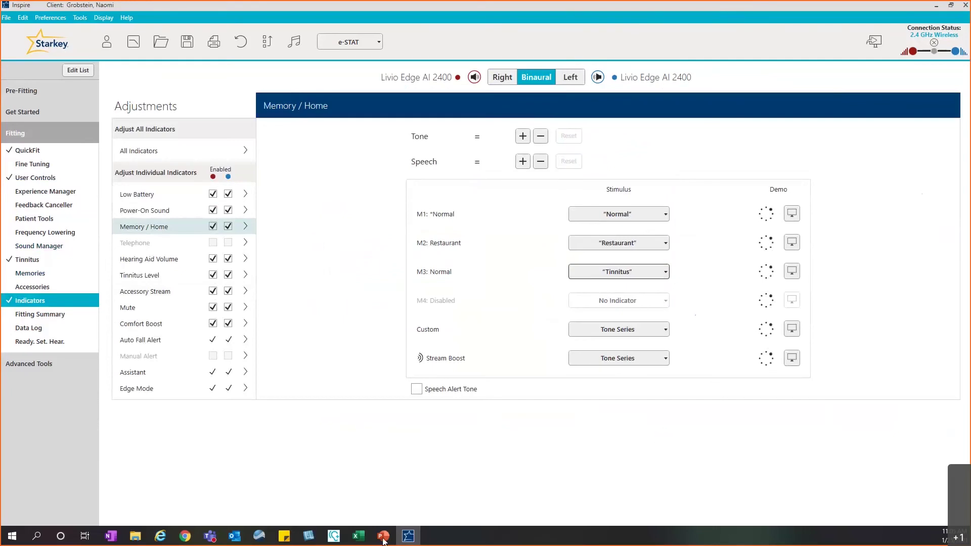
- Switch to the Multiflex Tinnitus Pro presentation in PowerPoint and run the slide show from the Demo slide to the Relax App slide
mouse_move(383, 539)
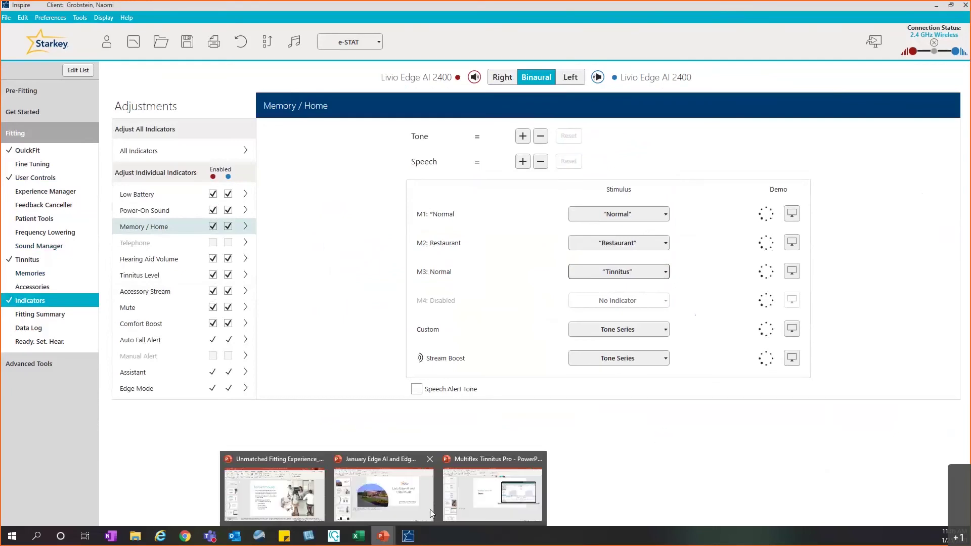
left_click(492, 493)
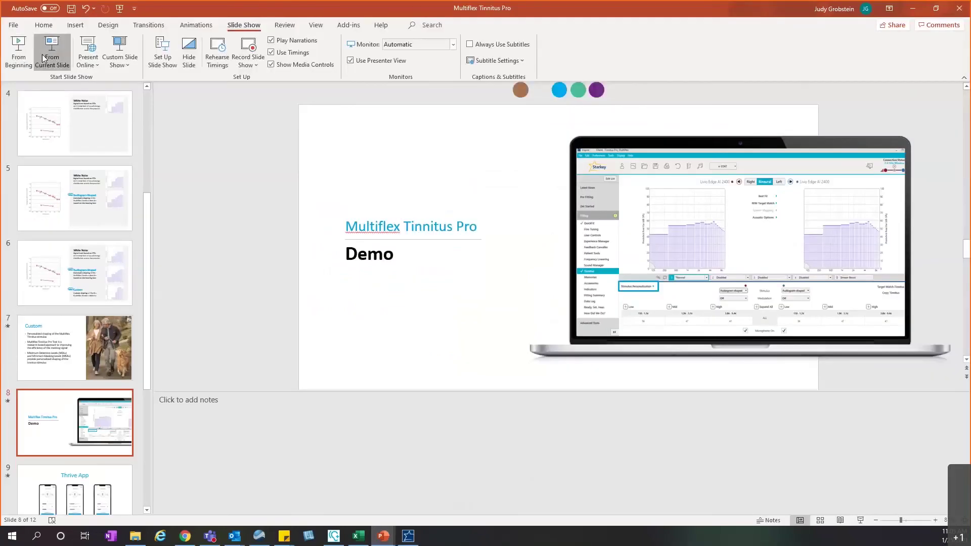
left_click(46, 51)
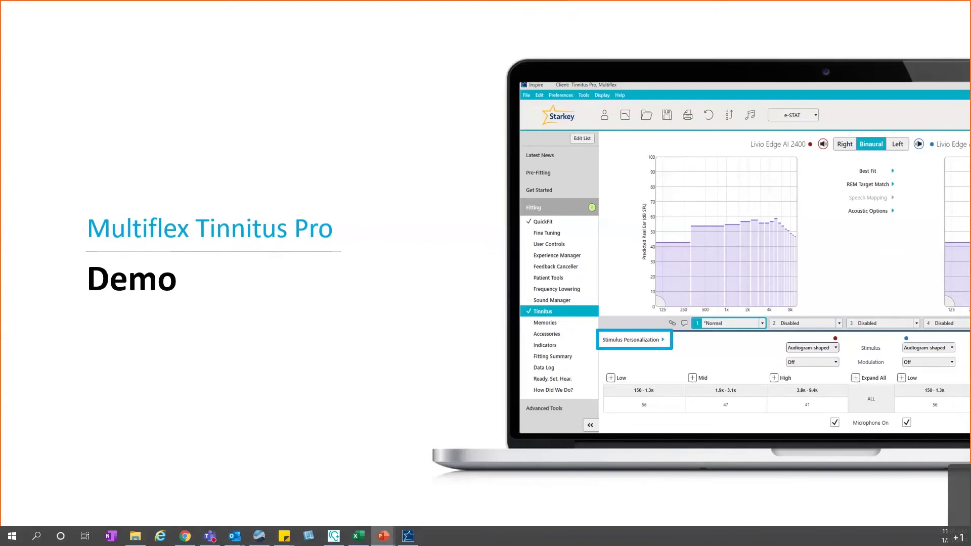
left_click(651, 196)
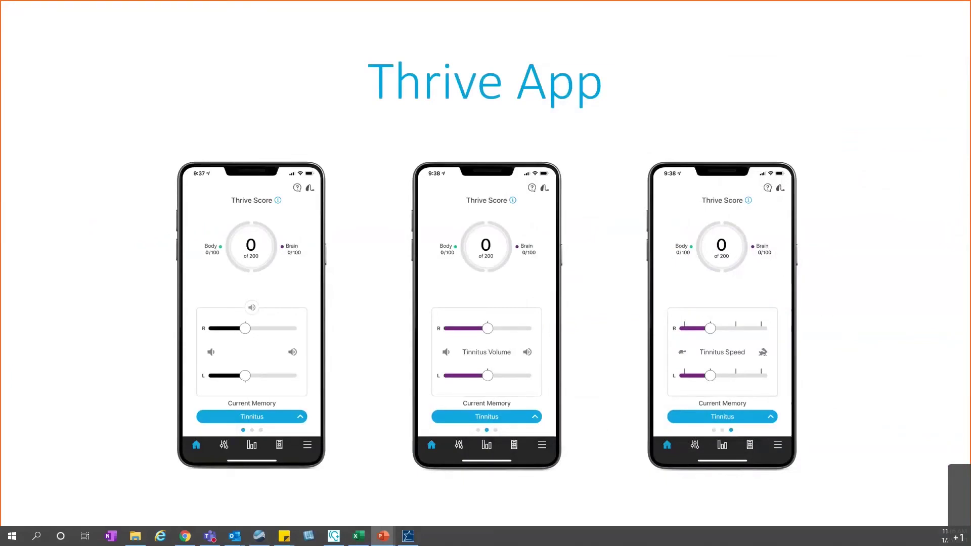
key("Right")
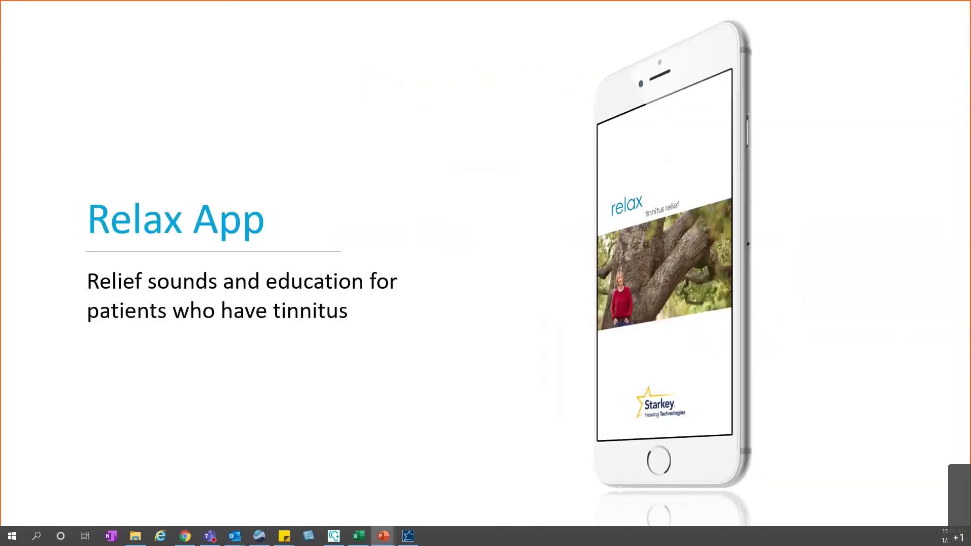